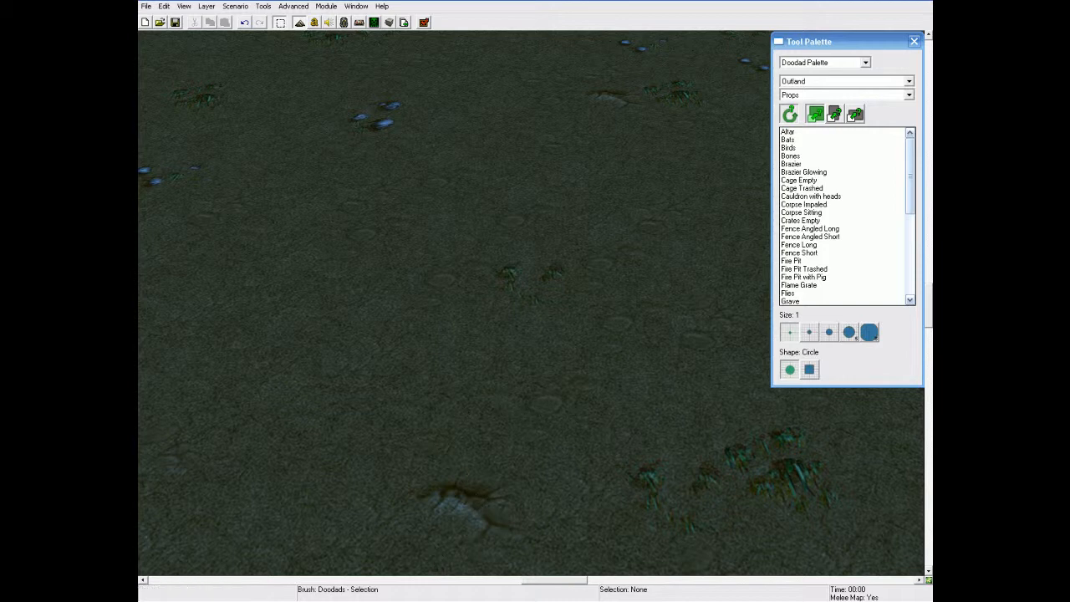
View the Altar in the Object Editor, choose Altar from the Props palette and place one on the terrain
key("F6")
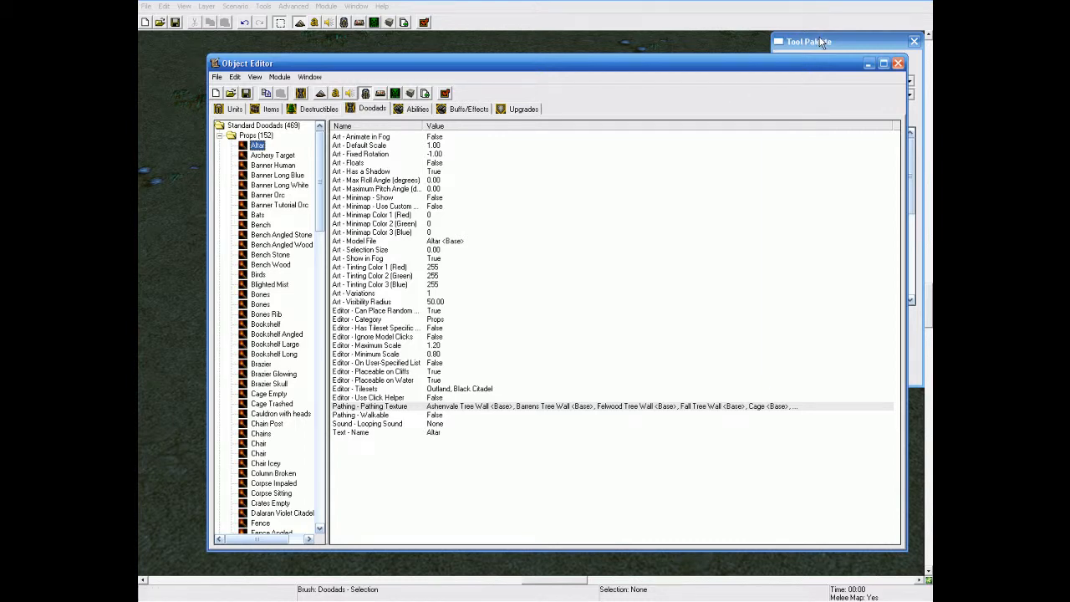
key("F6")
left_click(808, 140)
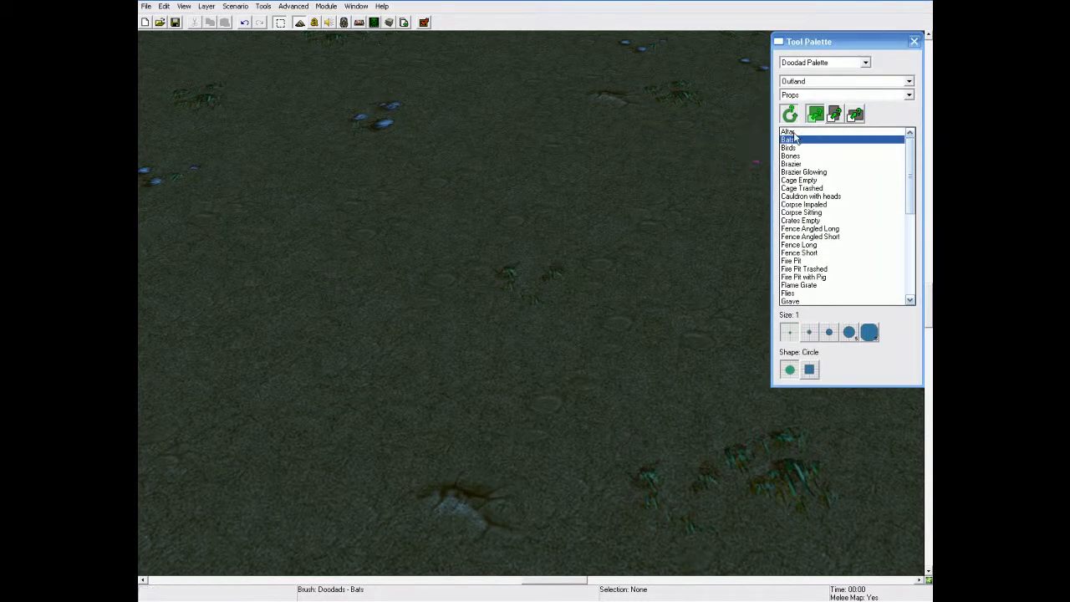
left_click(789, 132)
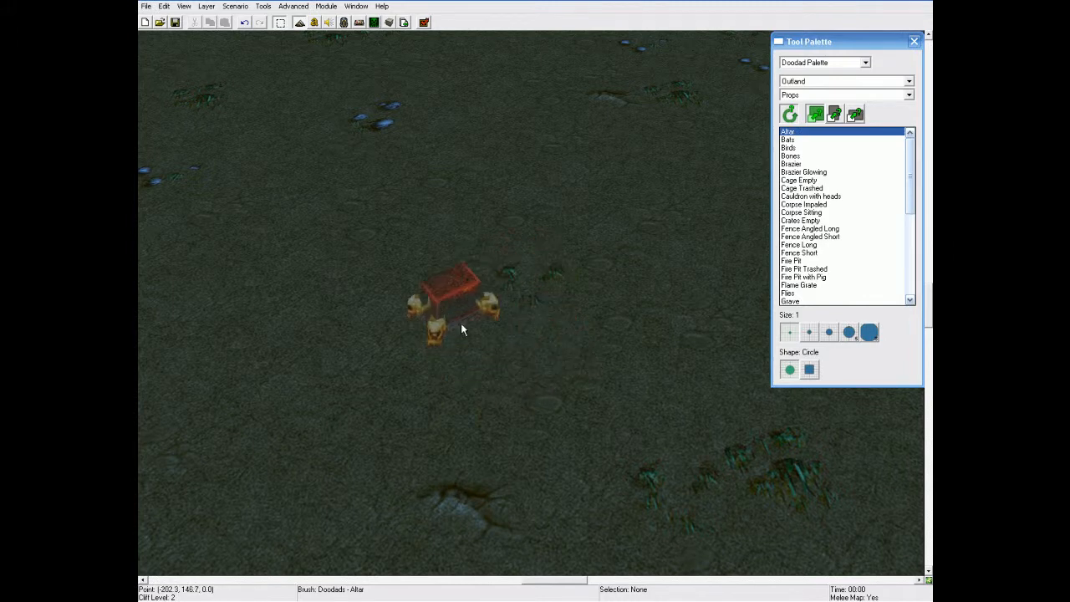
left_click(455, 317)
Set the Altar's Editor - Maximum Scale to 5.00 in the Object Editor
key("F6")
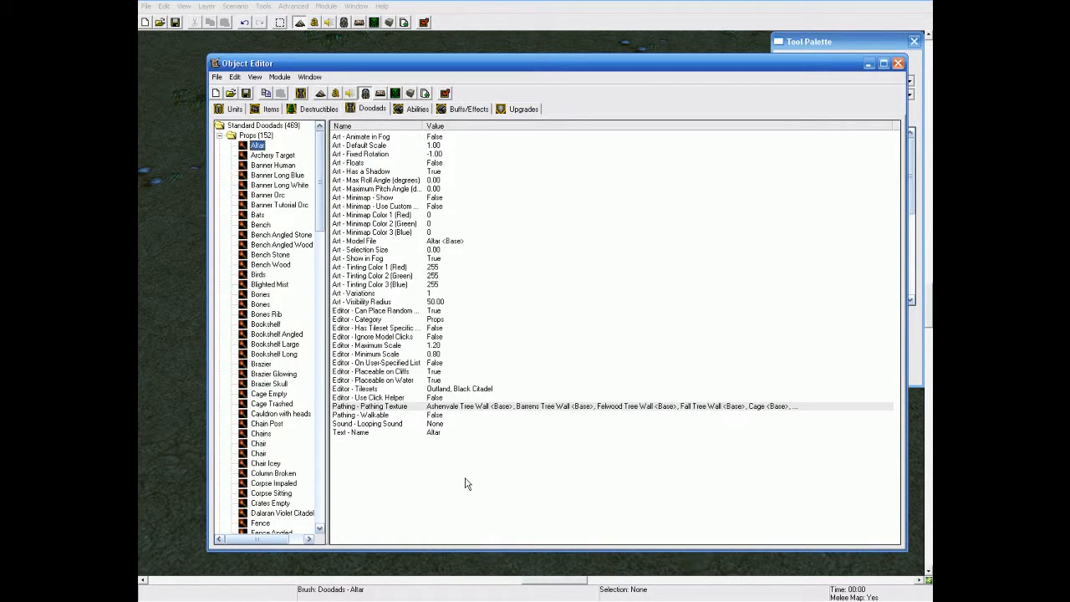
left_click(383, 345)
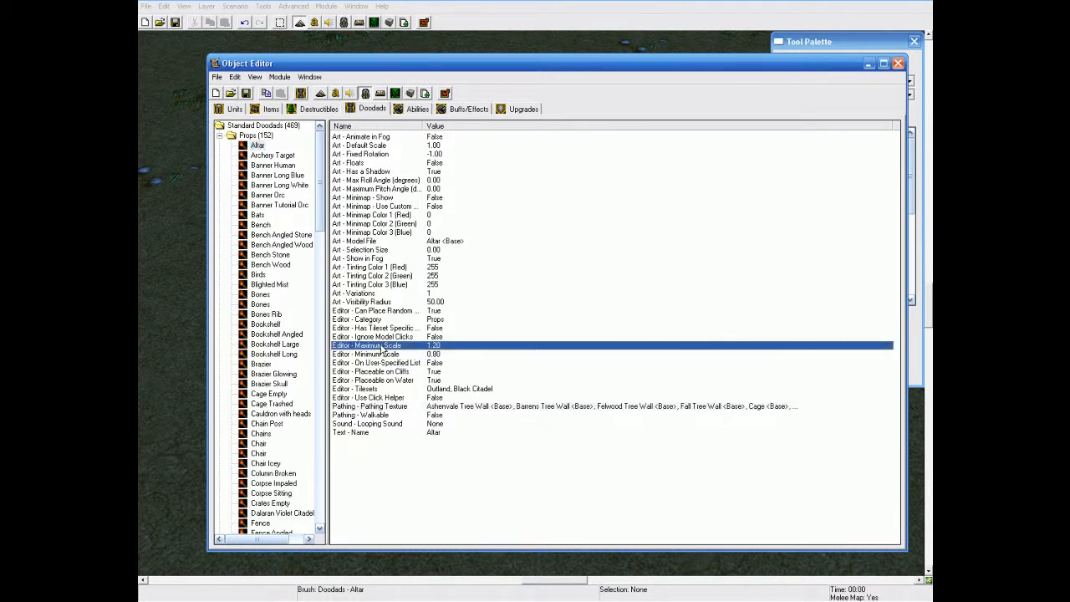
double_click(383, 345)
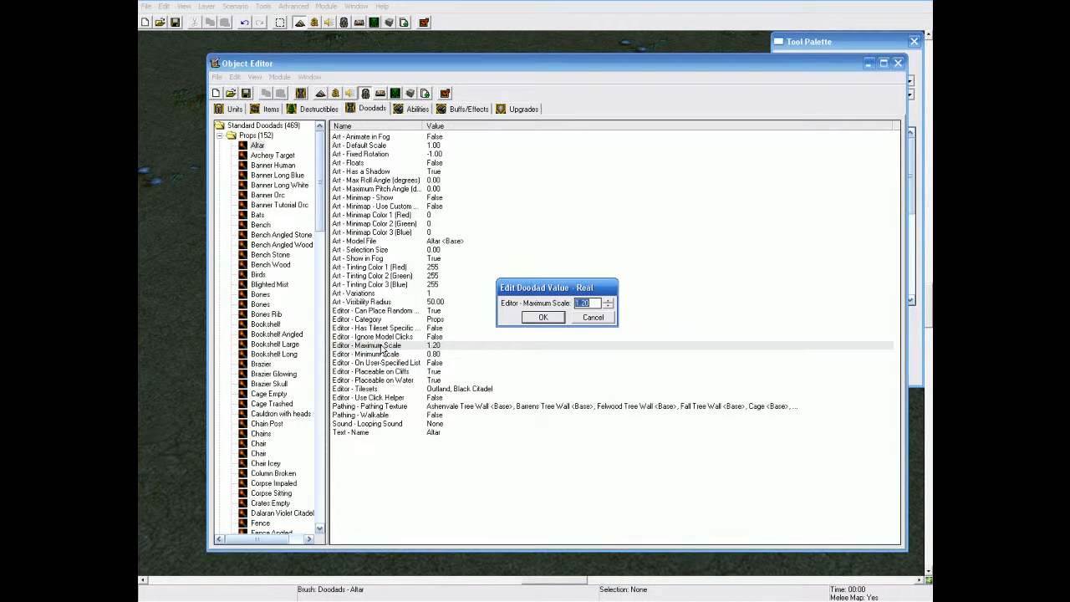
type("5")
key("Return")
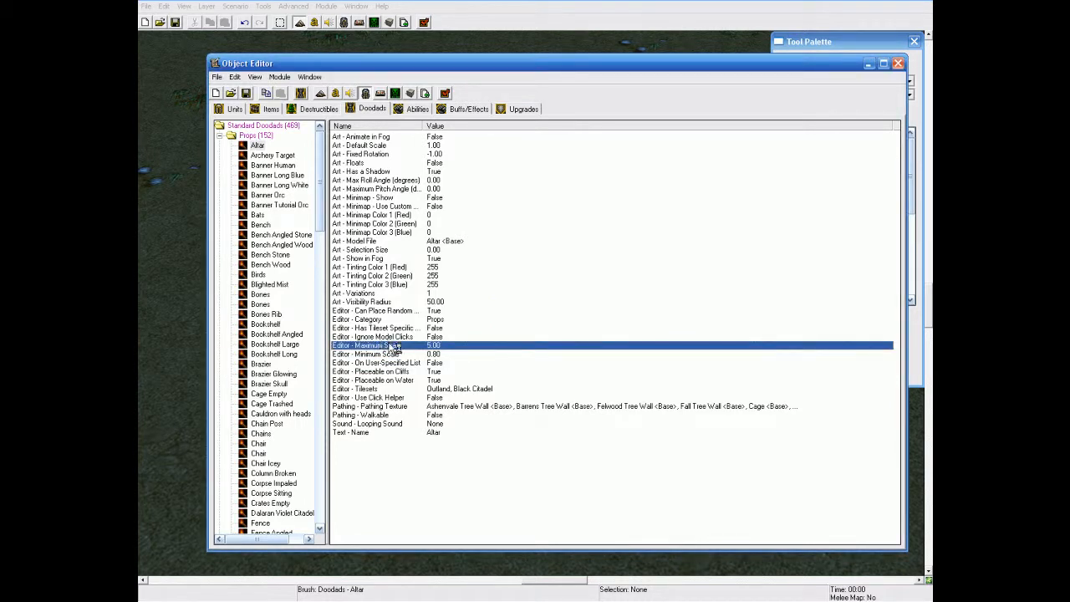
Set the Altar's Pathing Texture to None and leave the Object Editor
left_click(405, 407)
double_click(406, 407)
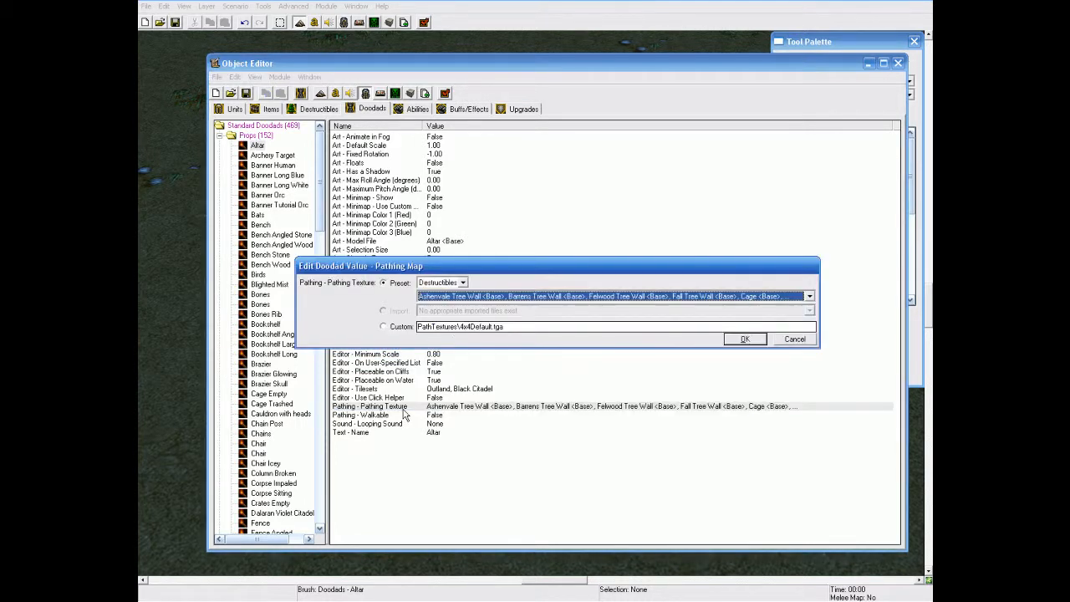
left_click(577, 296)
left_click(736, 305)
key("alt+Tab")
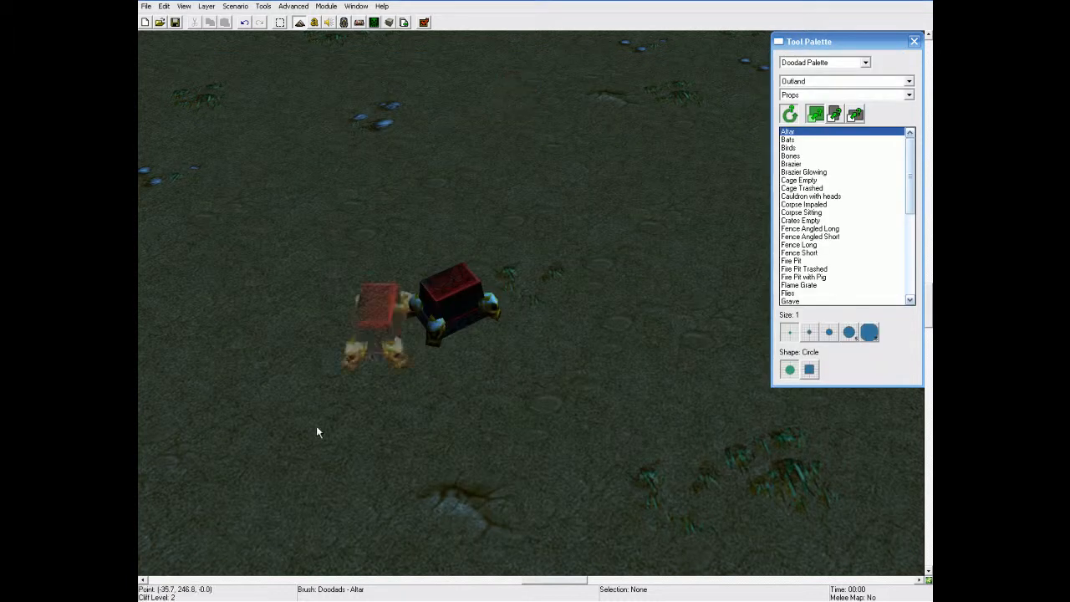
Select the placed altar and drag it slightly up and to the right
left_click(449, 319)
left_click_drag(448, 319, 481, 309)
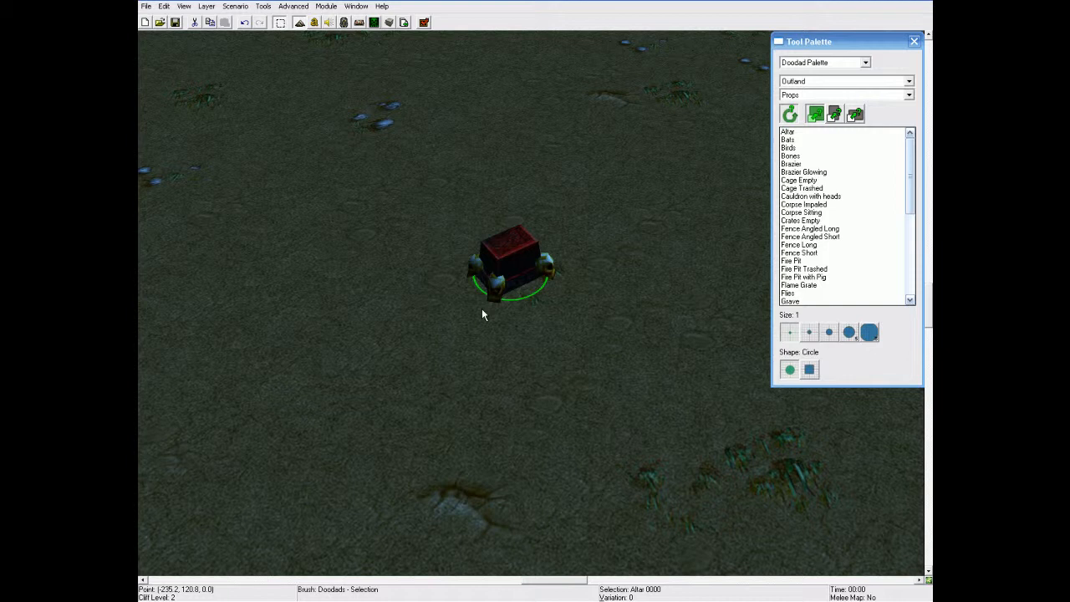
Undo the altar's move, raise it above the ground twice, then lower it once
key("ctrl+z")
key("ctrl+Prior")
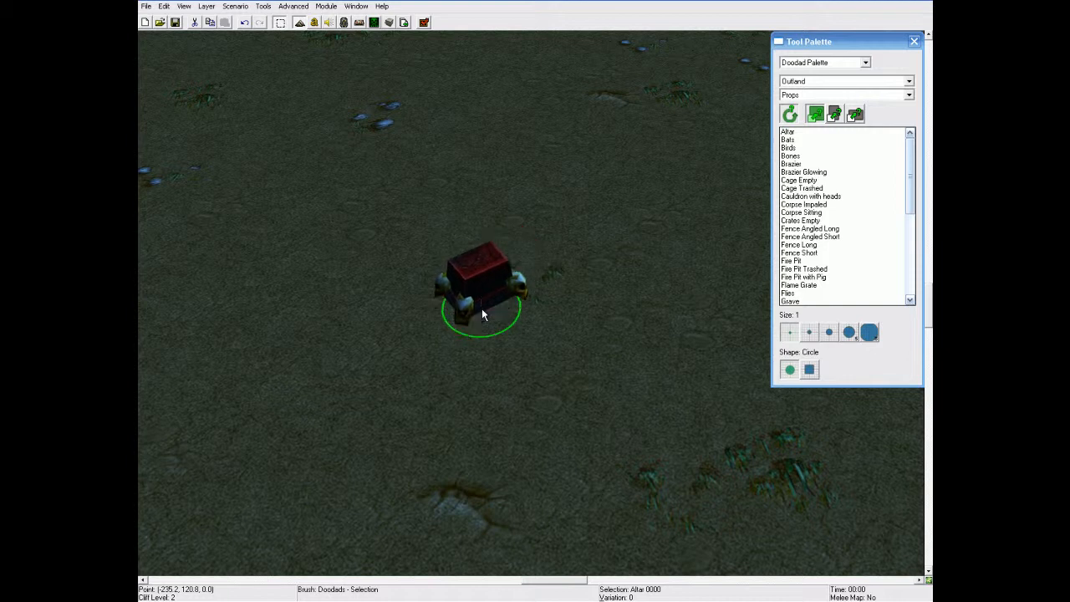
key("ctrl+Prior")
key("ctrl+Prior")
key("ctrl+Next")
key("ctrl+Next")
key("ctrl+Next")
key("ctrl+Next")
key("ctrl+Next")
key("ctrl+Next")
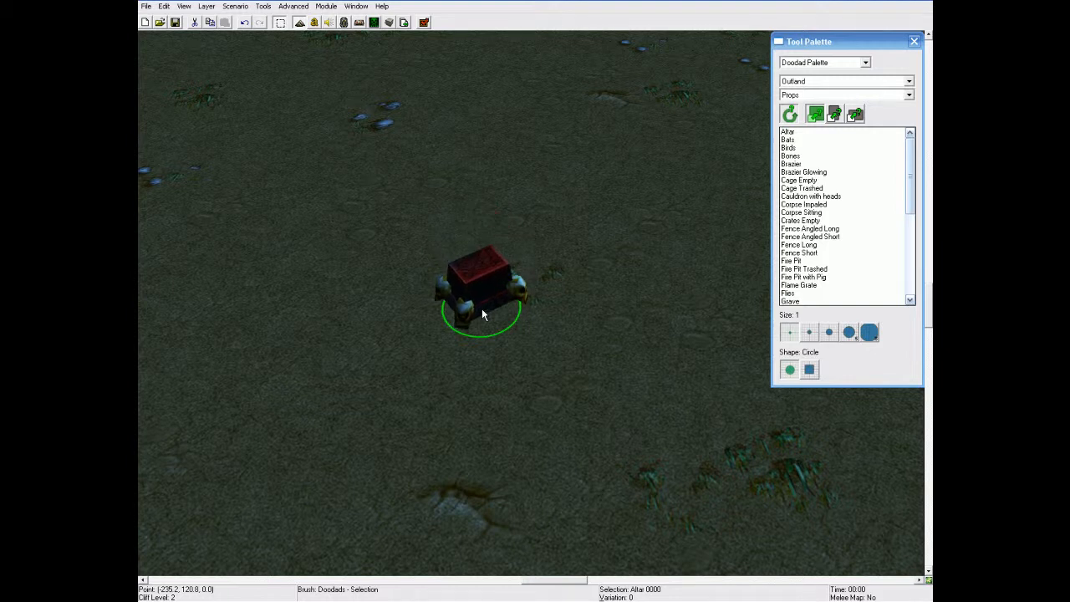
Stretch the altar taller with Shift+PageUp, then shrink its height back down
key("shift+Prior")
key("shift+Prior")
key("shift+Prior")
key("shift+Prior")
key("shift+Prior")
key("shift+Prior")
key("shift+Prior")
key("shift+Prior")
key("shift+Prior")
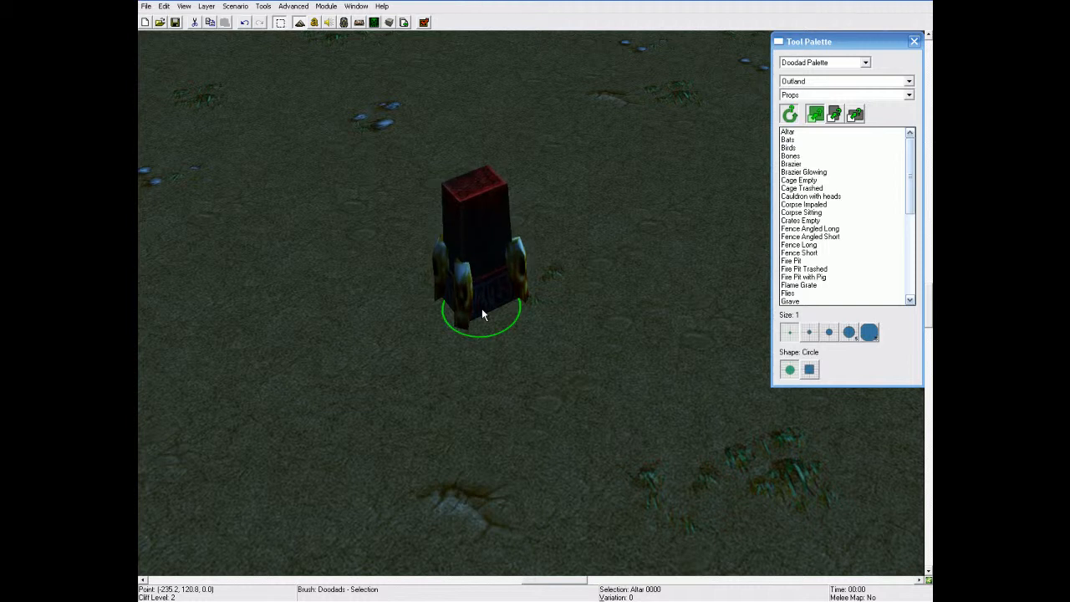
key("shift+Next")
key("shift+Next")
key("shift+Next")
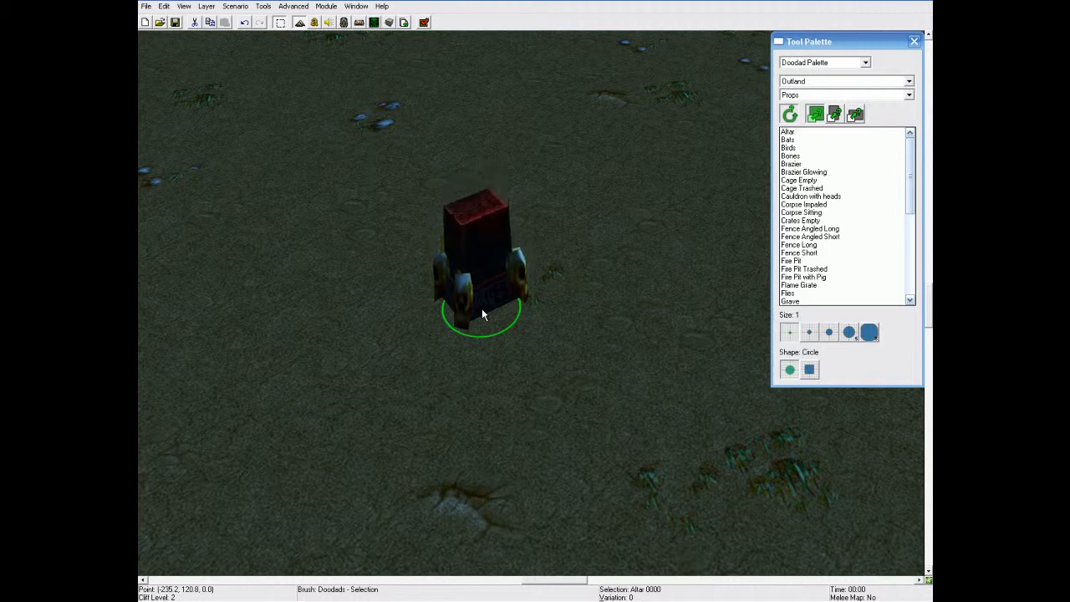
key("shift+Next")
key("shift+Next")
key("shift+Next")
key("shift+Next")
key("shift+Next")
key("shift+Next")
key("shift+Next")
Scale the altar up evenly to about twice its size, then back down a little
key("Prior")
key("Prior")
key("Prior")
key("Prior")
key("Prior")
key("Prior")
key("Prior")
key("Prior")
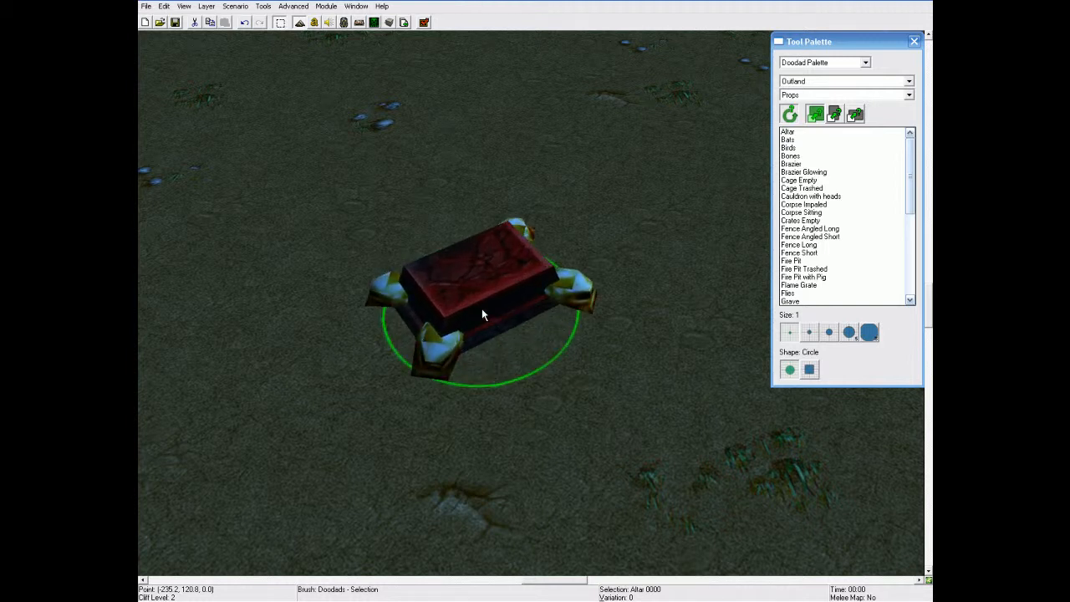
key("Next")
key("Next")
key("Next")
key("Next")
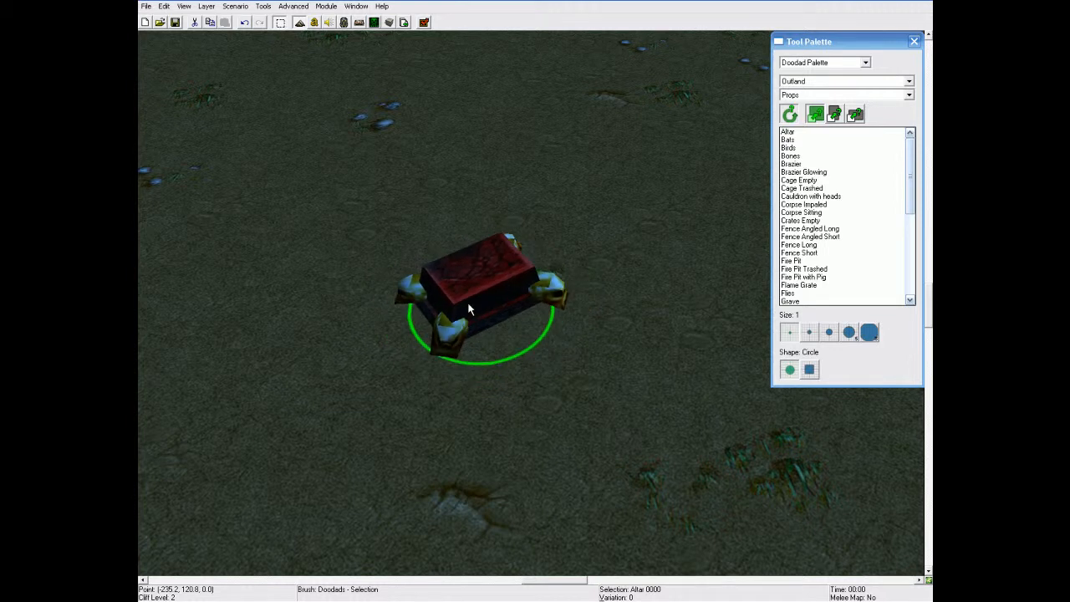